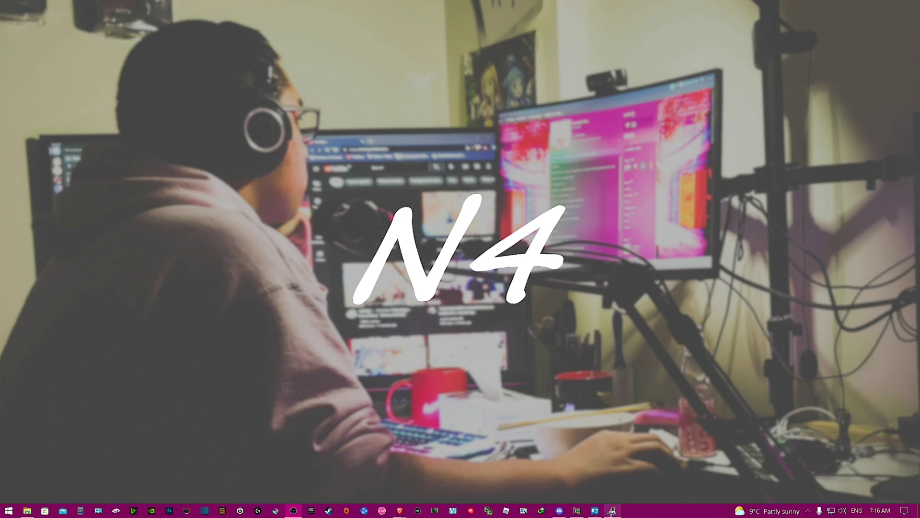
Step: Select the Intel(R) I211 Gigabit Network Connection adapter in Device Manager, then minimize Device Manager
{"action": "left_click", "coordinate": [612, 510]}
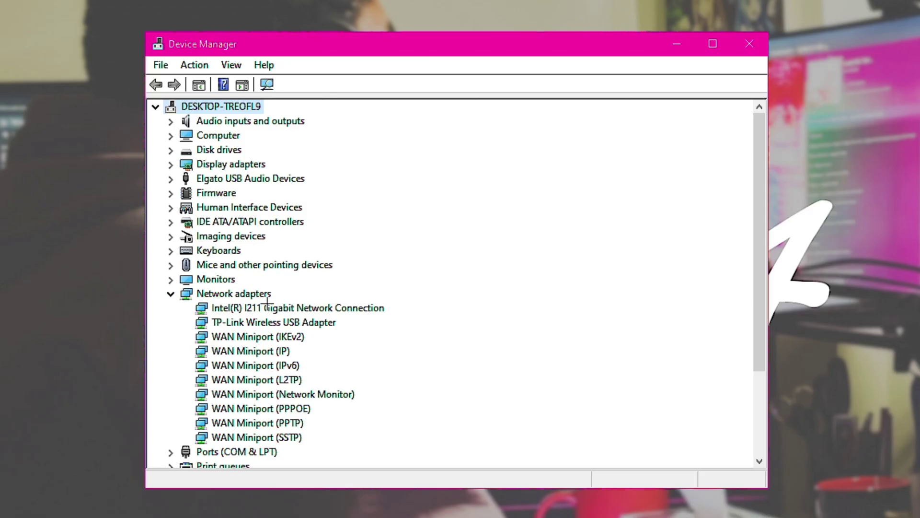
{"action": "left_click", "coordinate": [254, 308]}
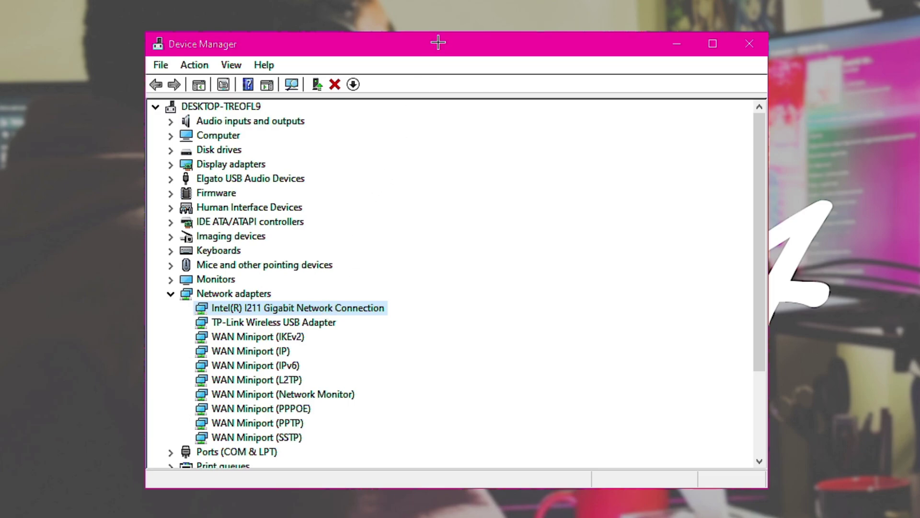
{"action": "mouse_move", "coordinate": [437, 41]}
{"action": "left_mouse_down"}
{"action": "mouse_move", "coordinate": [596, 6]}
{"action": "mouse_move", "coordinate": [424, 36]}
{"action": "left_mouse_up"}
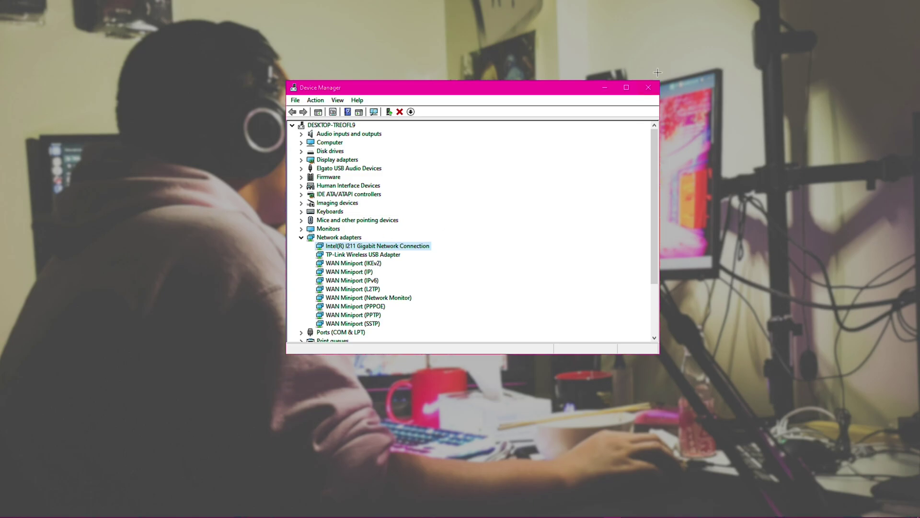
{"action": "left_click", "coordinate": [605, 87]}
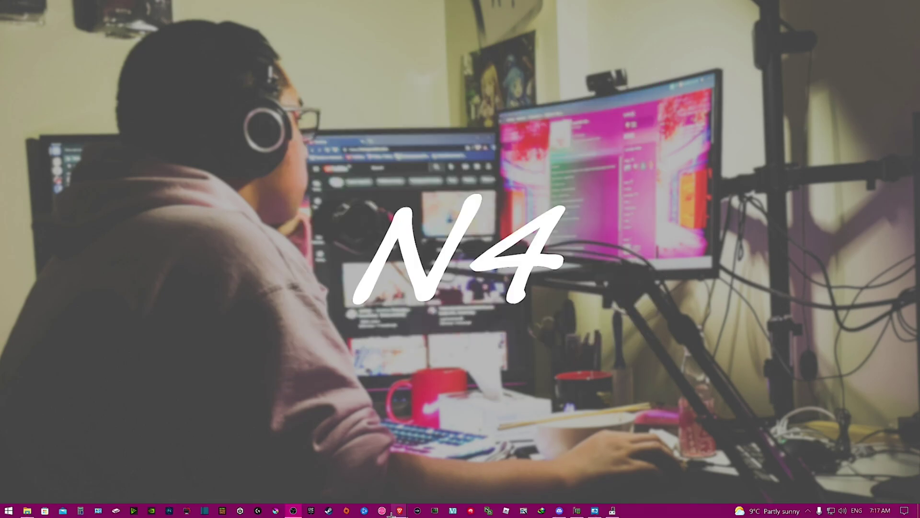
Step: Return to Brave showing the DuckDuckGo results for 'intel I211 gigabit drivers'
{"action": "mouse_move", "coordinate": [399, 511]}
{"action": "left_click", "coordinate": [436, 472]}
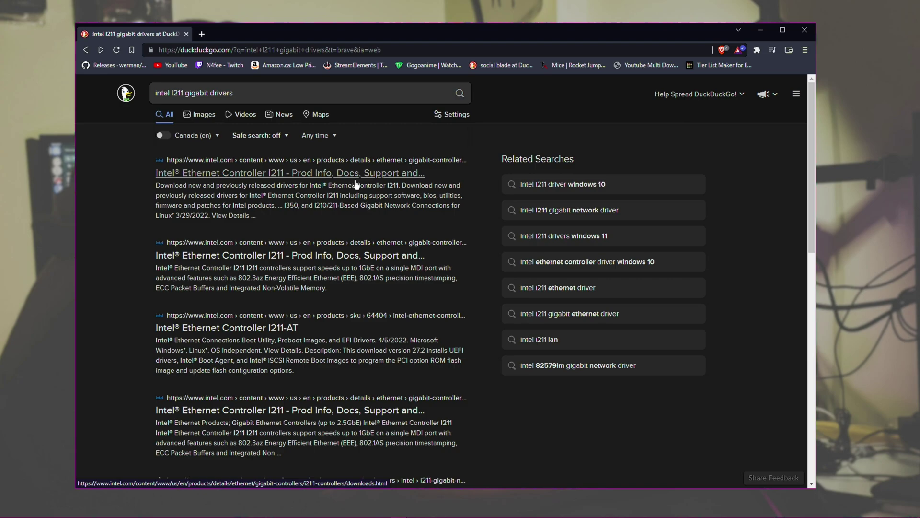
{"action": "left_click", "coordinate": [170, 94]}
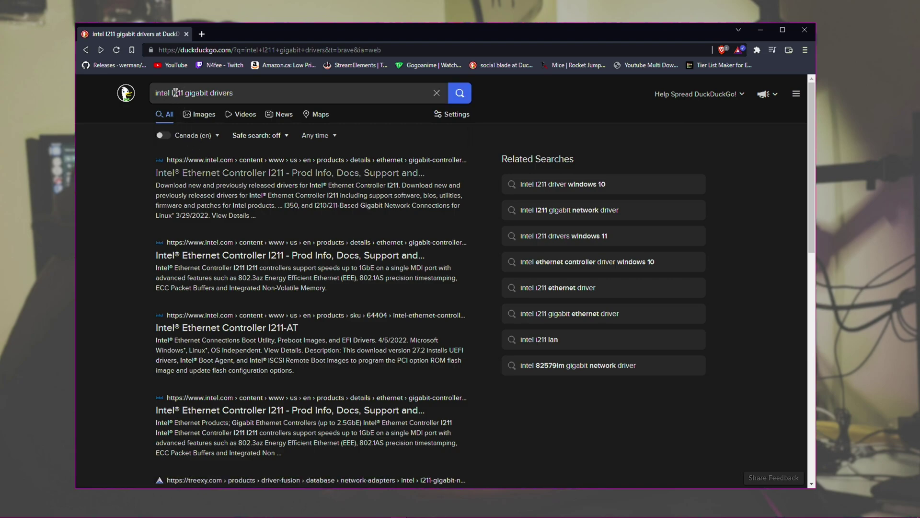
{"action": "left_click_drag", "start_coordinate": [176, 92], "coordinate": [234, 93]}
{"action": "left_click", "coordinate": [233, 92]}
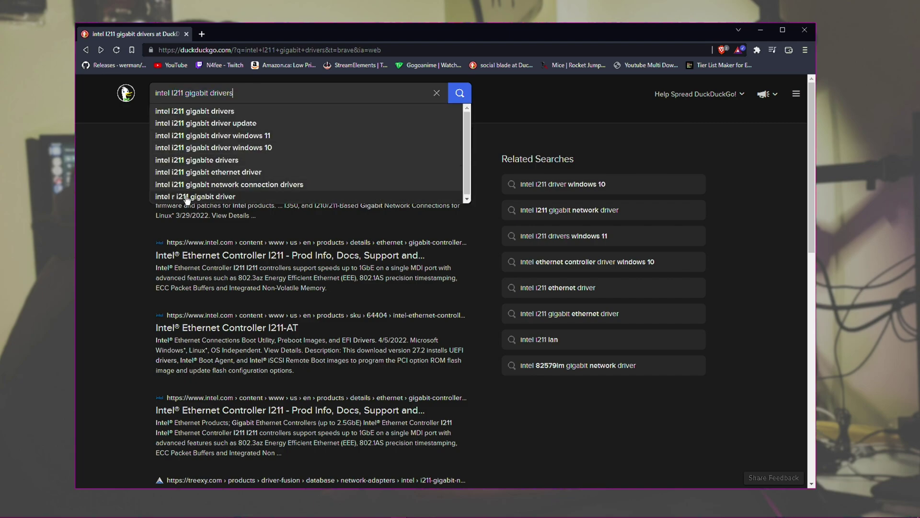
{"action": "left_click", "coordinate": [110, 198]}
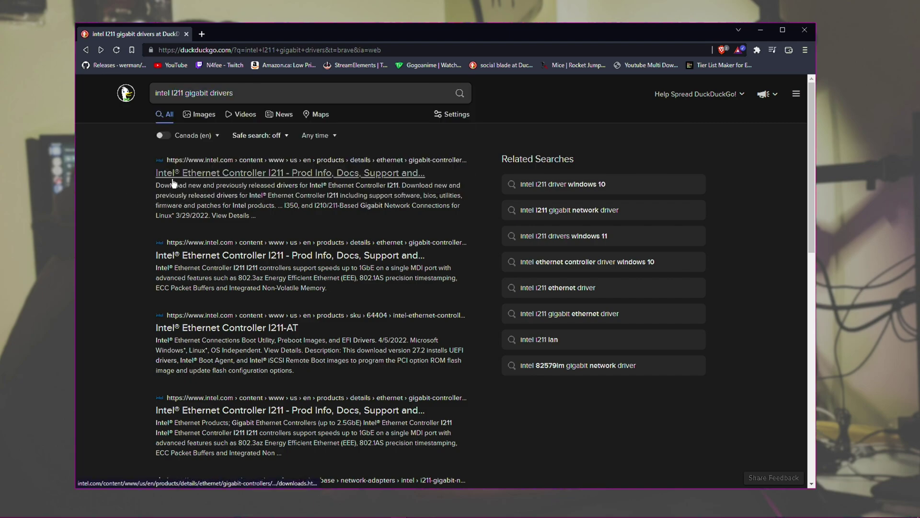
Step: Open the Intel Ethernet Controller I211 downloads page in a maximized browser
{"action": "left_click", "coordinate": [173, 180]}
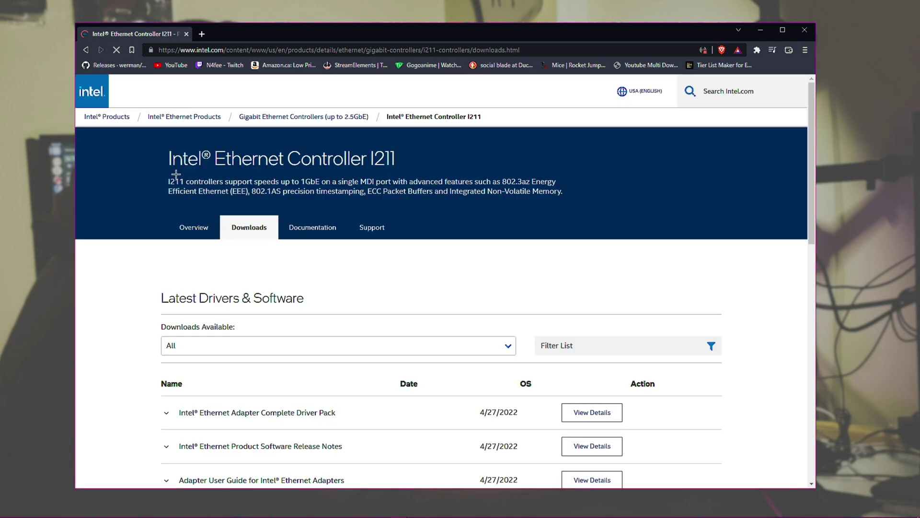
{"action": "left_click", "coordinate": [782, 30]}
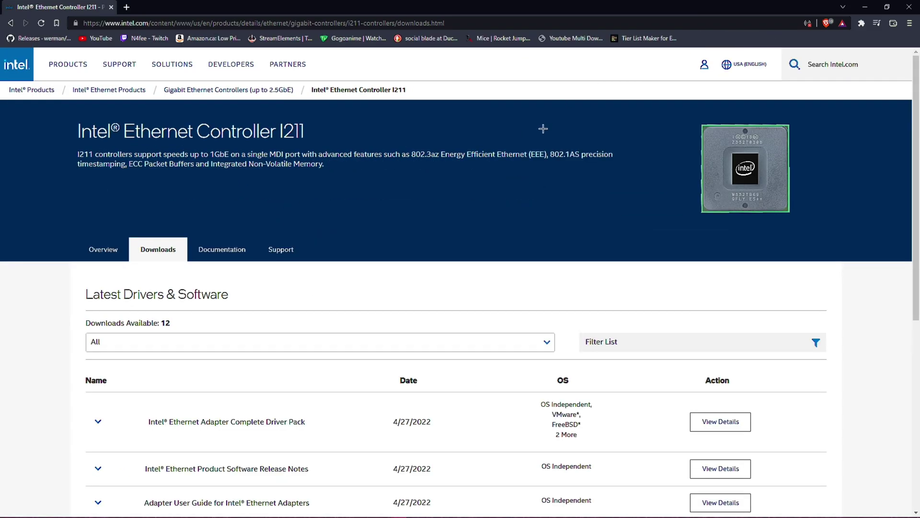
{"action": "scroll", "coordinate": [345, 232], "scroll_direction": "down", "scroll_amount": 3}
{"action": "scroll", "coordinate": [359, 218], "scroll_direction": "up", "scroll_amount": 3}
{"action": "scroll", "coordinate": [359, 218], "scroll_direction": "down", "scroll_amount": 2}
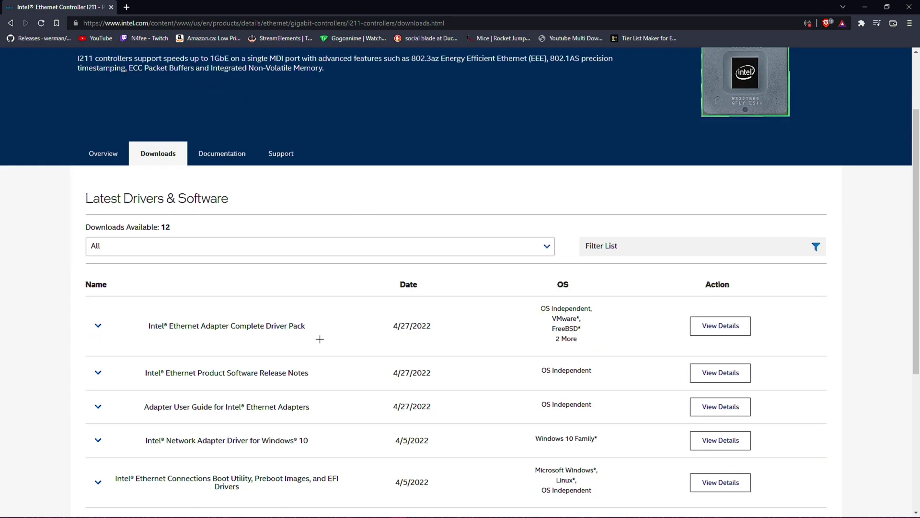
{"action": "scroll", "coordinate": [321, 339], "scroll_direction": "down", "scroll_amount": 1}
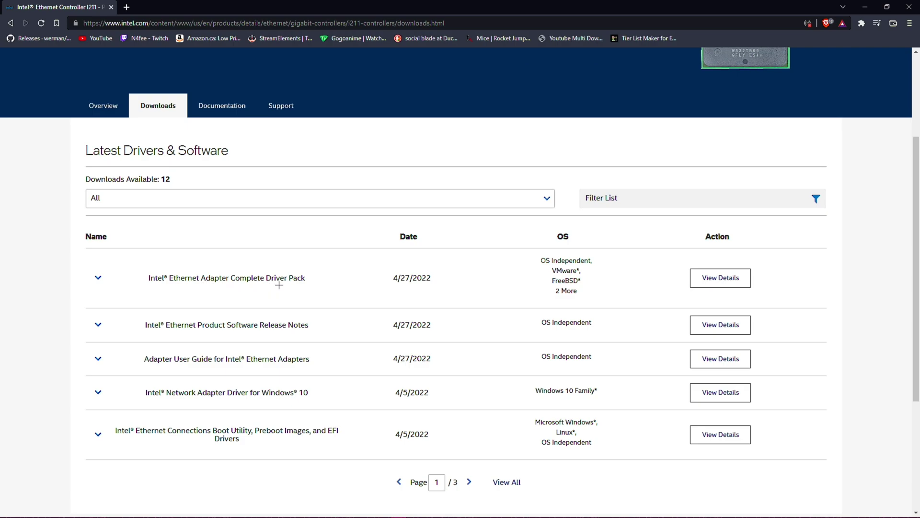
Step: Open the Intel Ethernet Adapter Complete Driver Pack 27.2.1 page, then switch to File Explorer's Downloads folder
{"action": "left_click", "coordinate": [738, 283]}
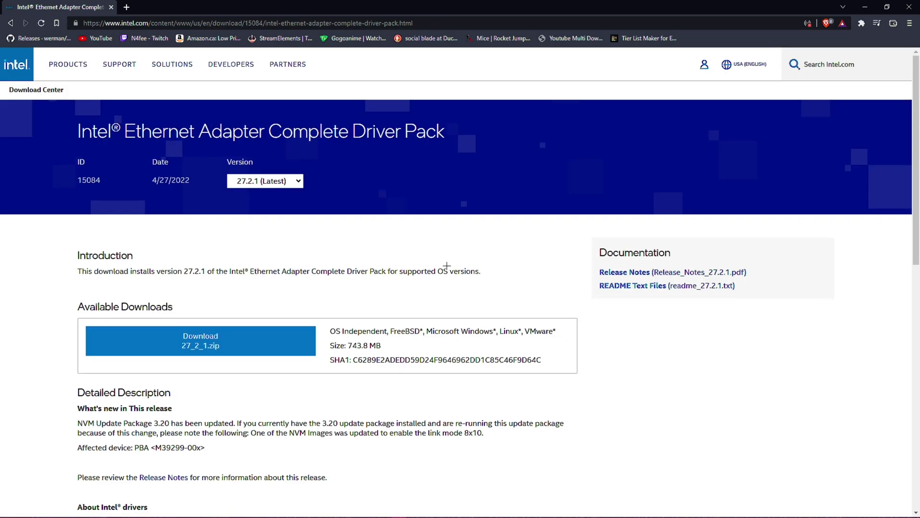
{"action": "scroll", "coordinate": [256, 294], "scroll_direction": "down", "scroll_amount": 1}
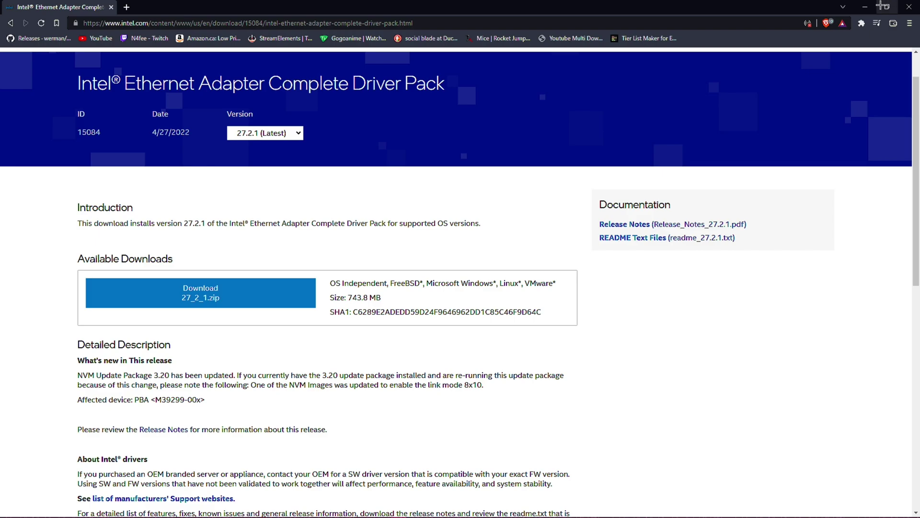
{"action": "key", "text": "alt+Tab"}
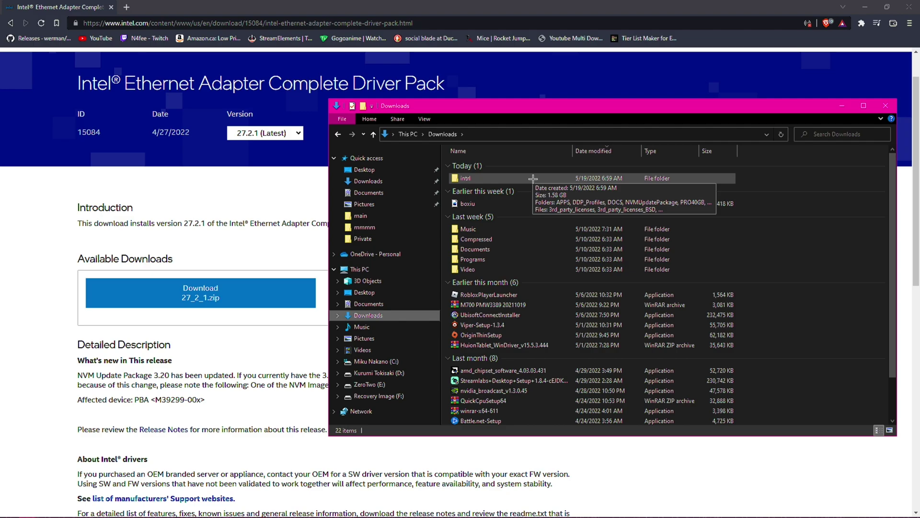
Step: Open the intrl folder in Downloads and launch its Autorun installer for Intel Network Connections 27.2.1.0
{"action": "double_click", "coordinate": [533, 178]}
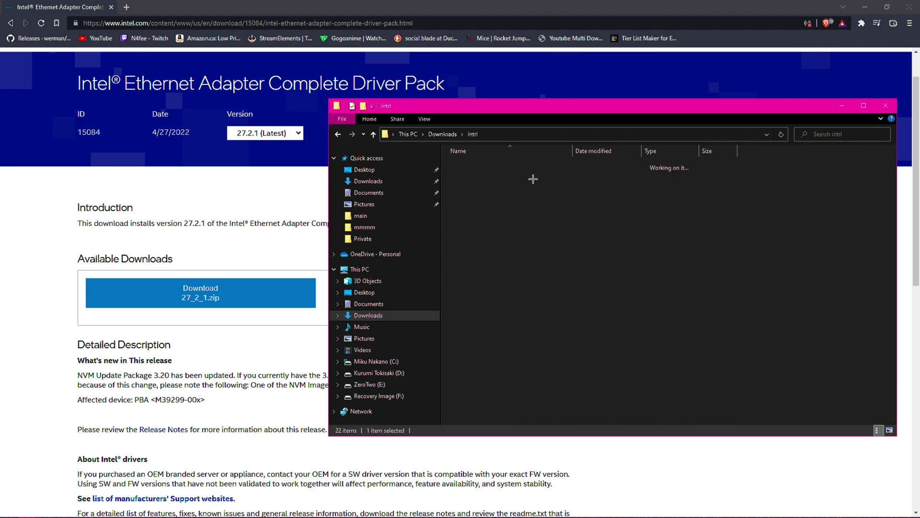
{"action": "left_click", "coordinate": [444, 134]}
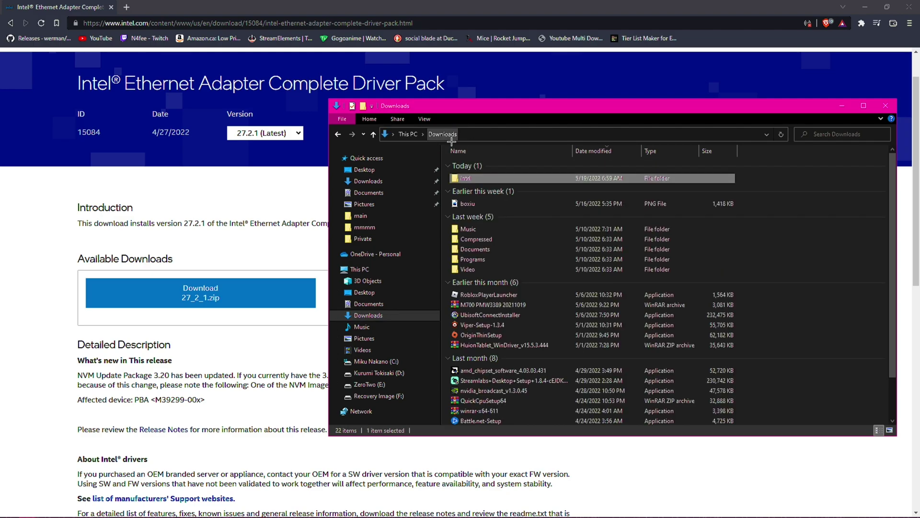
{"action": "double_click", "coordinate": [470, 178]}
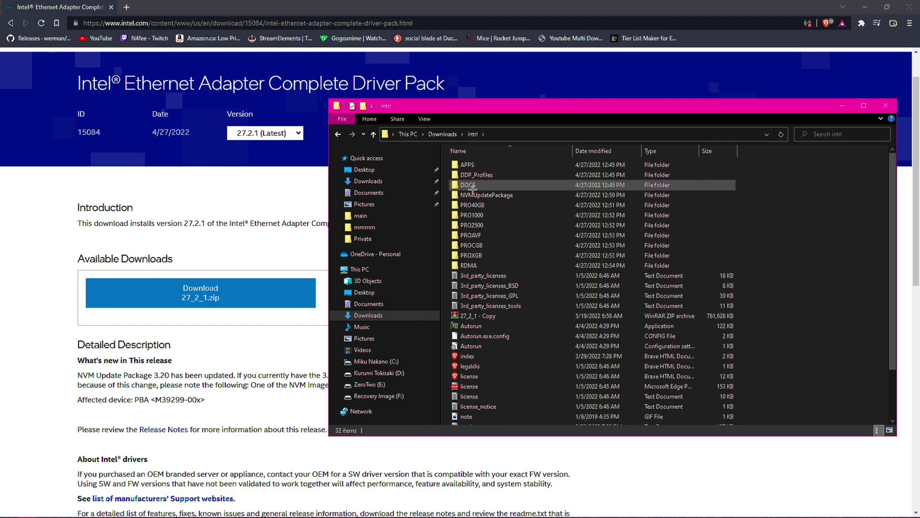
{"action": "scroll", "coordinate": [522, 379], "scroll_direction": "down", "scroll_amount": 2}
{"action": "scroll", "coordinate": [522, 378], "scroll_direction": "up", "scroll_amount": 2}
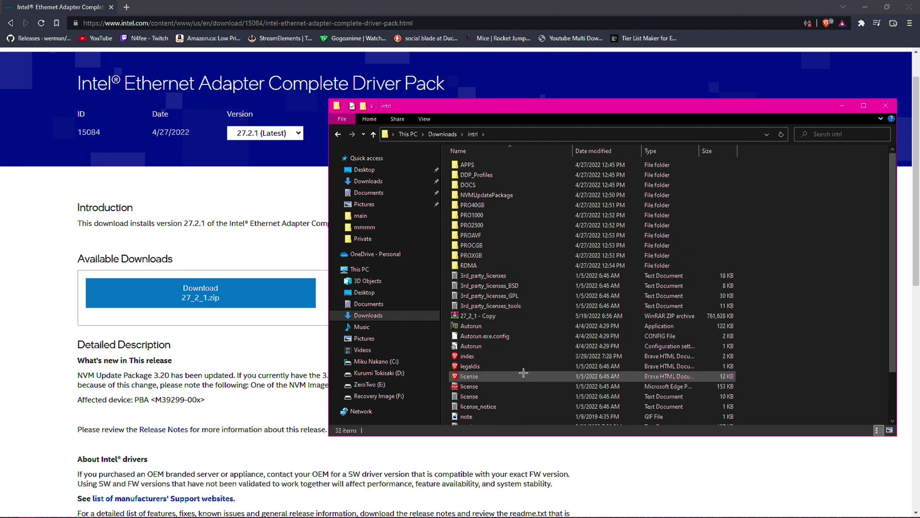
{"action": "scroll", "coordinate": [524, 309], "scroll_direction": "down", "scroll_amount": 2}
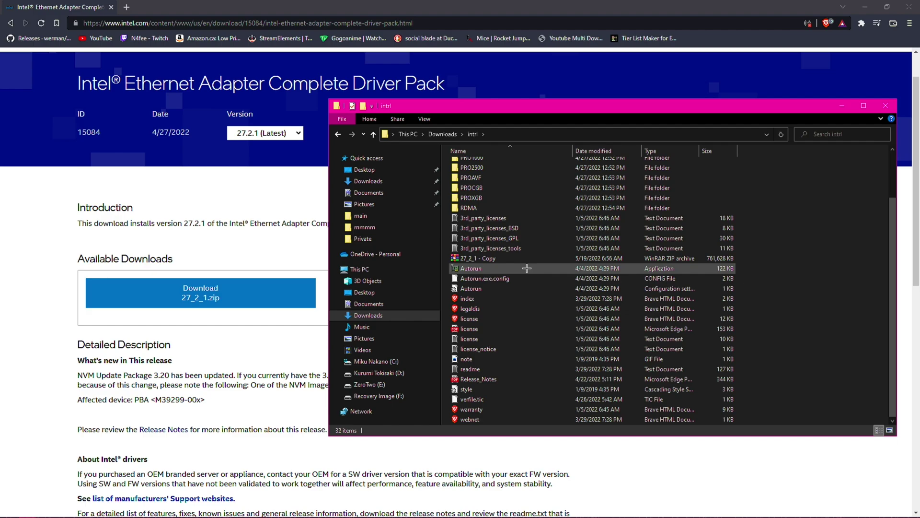
{"action": "double_click", "coordinate": [471, 269]}
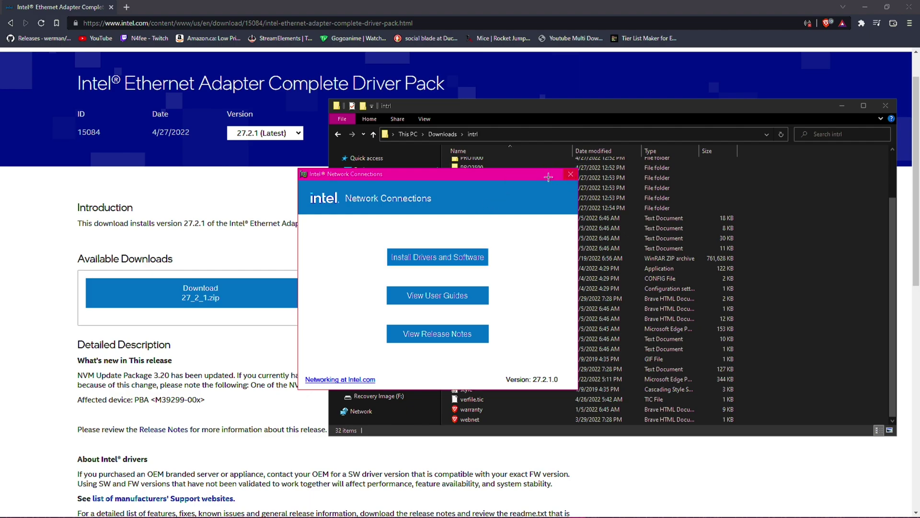
Step: Launch the Intel PROSet Adapter Configuration Utility showing the I211 Gigabit adapter
{"action": "left_click_drag", "start_coordinate": [549, 176], "coordinate": [524, 174]}
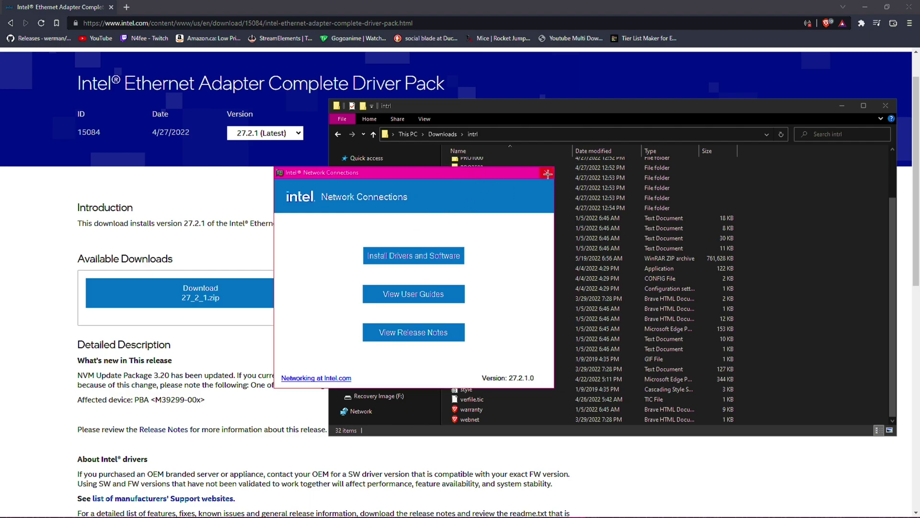
{"action": "left_click", "coordinate": [595, 512]}
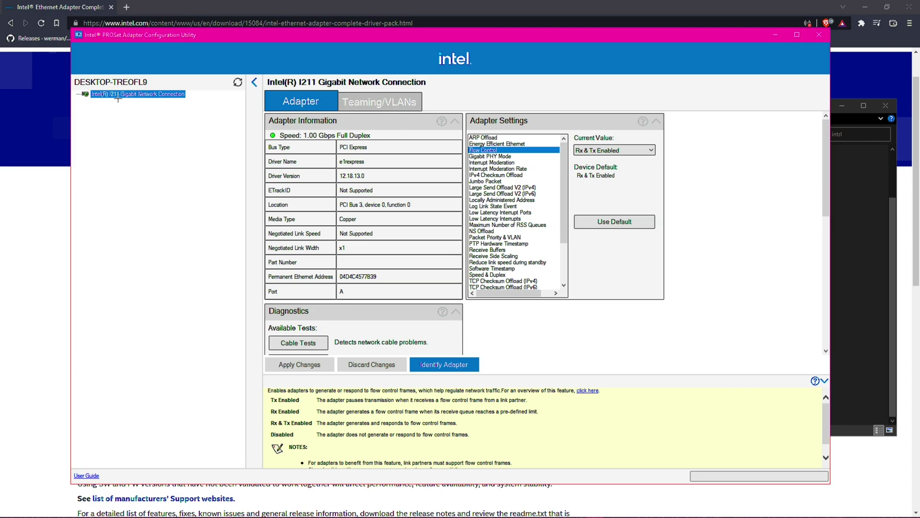
Step: Refresh the I211 adapter and run its diagnostics so Register, FIFO, Interrupt and Loopback tests pass
{"action": "left_click", "coordinate": [237, 83]}
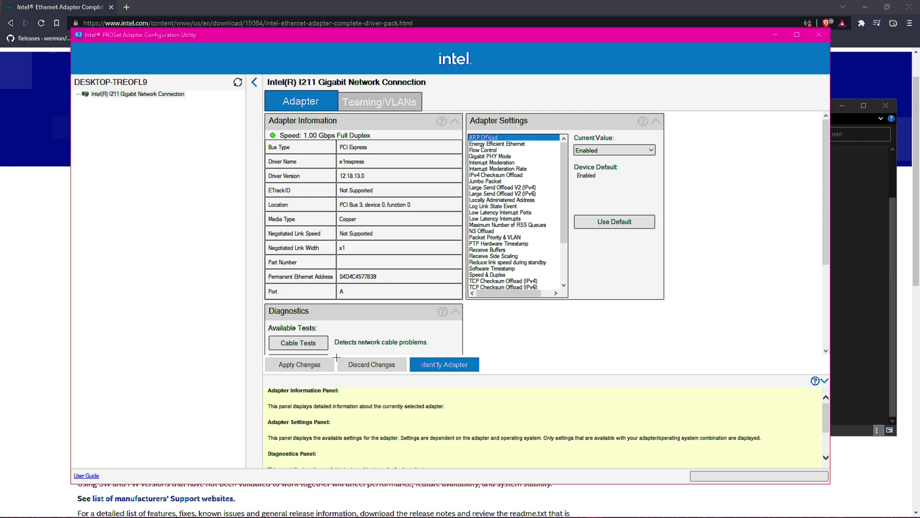
{"action": "scroll", "coordinate": [456, 322], "scroll_direction": "down", "scroll_amount": 2}
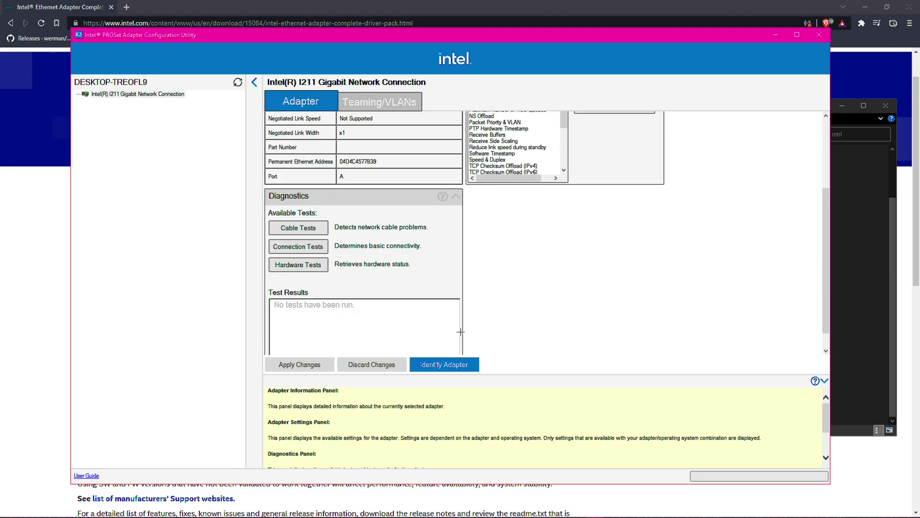
{"action": "left_click", "coordinate": [297, 231]}
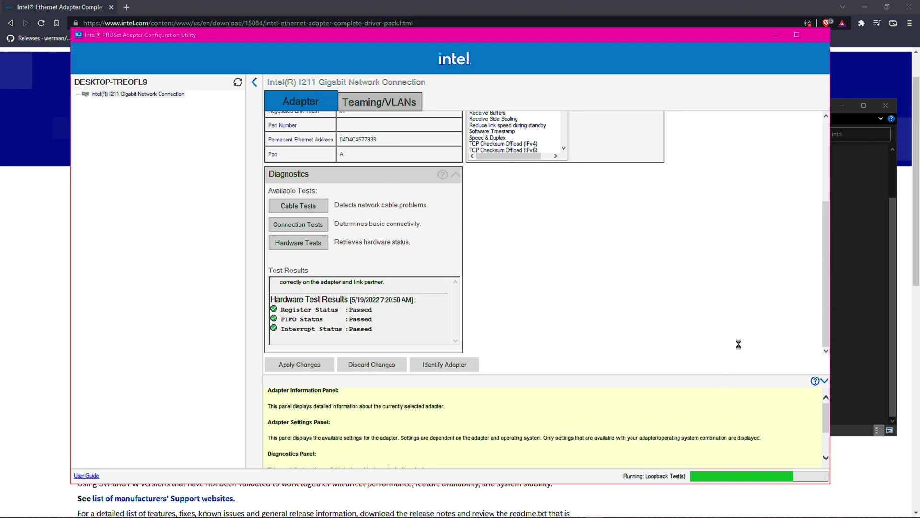
{"action": "left_click", "coordinate": [831, 511]}
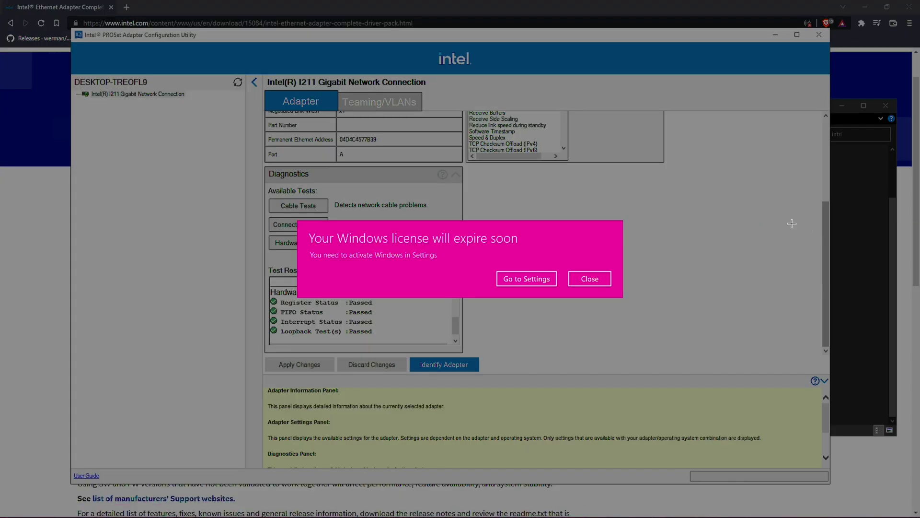
Step: Dismiss the Windows license warning and confirm the network shows Connected
{"action": "left_click", "coordinate": [588, 280]}
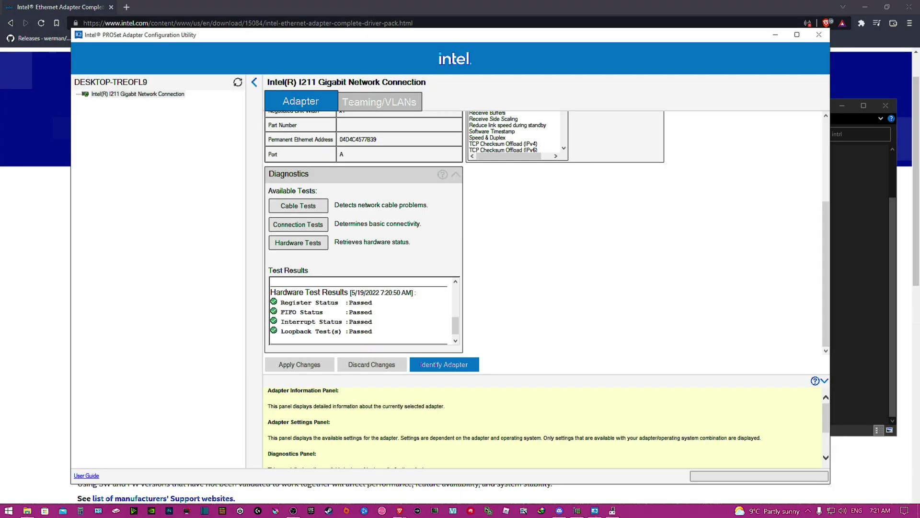
{"action": "left_click", "coordinate": [831, 511]}
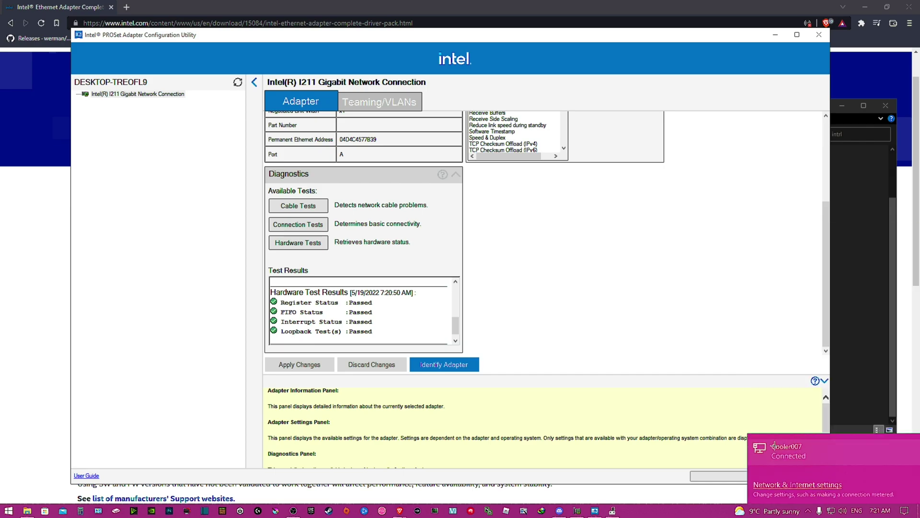
{"action": "left_click", "coordinate": [679, 232]}
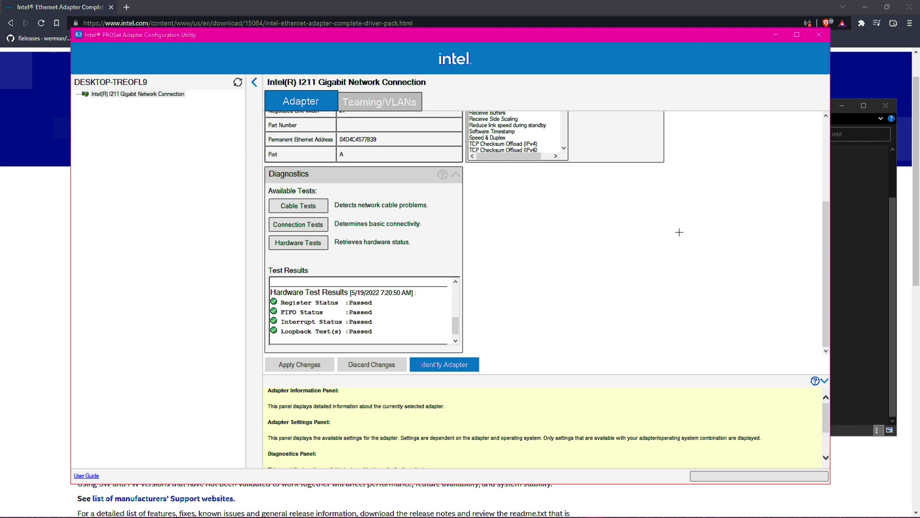
{"action": "scroll", "coordinate": [686, 225], "scroll_direction": "up", "scroll_amount": 3}
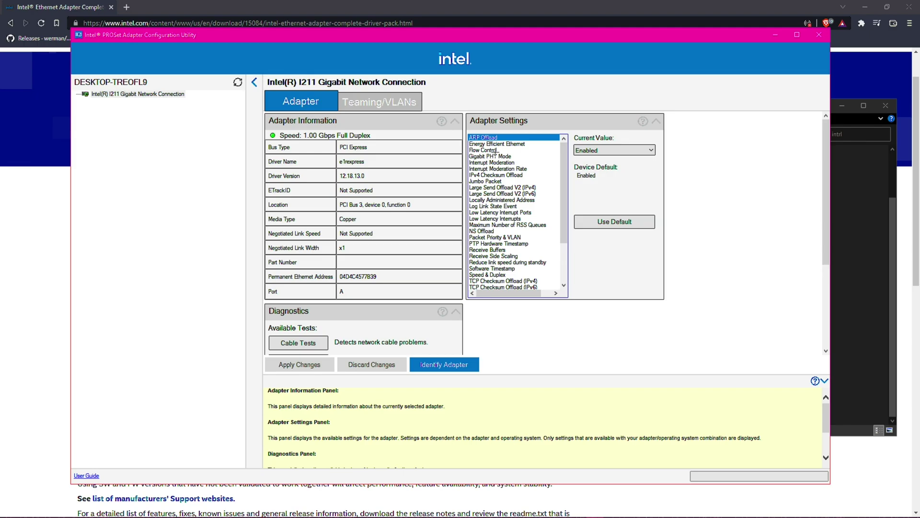
{"action": "scroll", "coordinate": [497, 211], "scroll_direction": "down", "scroll_amount": 3}
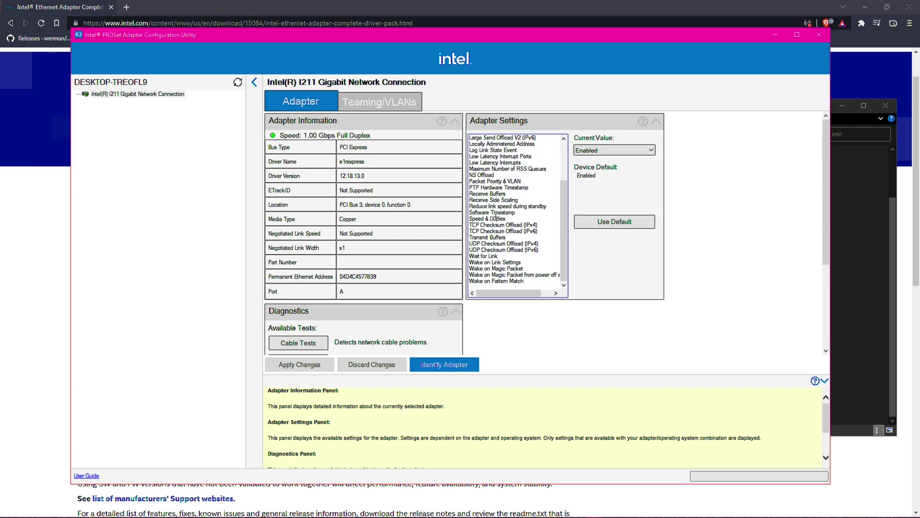
{"action": "left_click", "coordinate": [491, 237]}
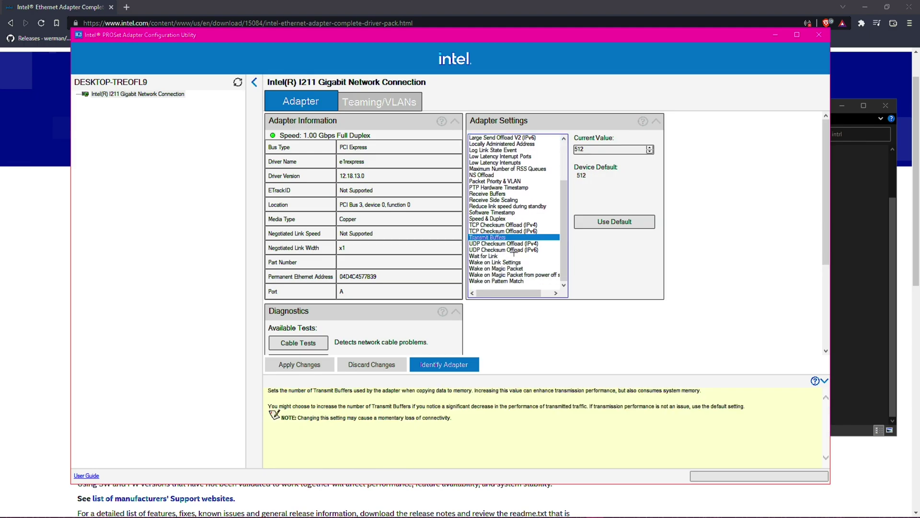
{"action": "left_click", "coordinate": [498, 249]}
{"action": "left_click", "coordinate": [514, 256]}
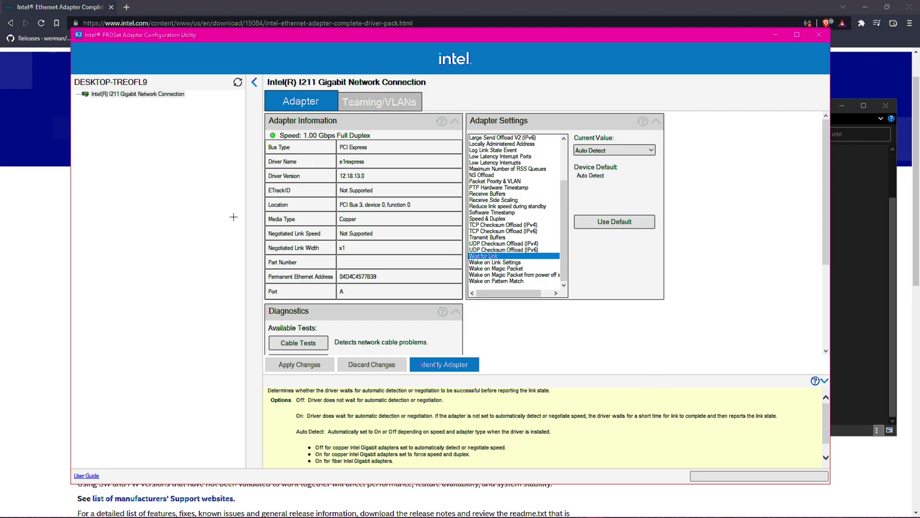
Step: Close the PROSet utility and the Intel Network Connections installer, returning Explorer to Downloads
{"action": "left_click", "coordinate": [819, 35]}
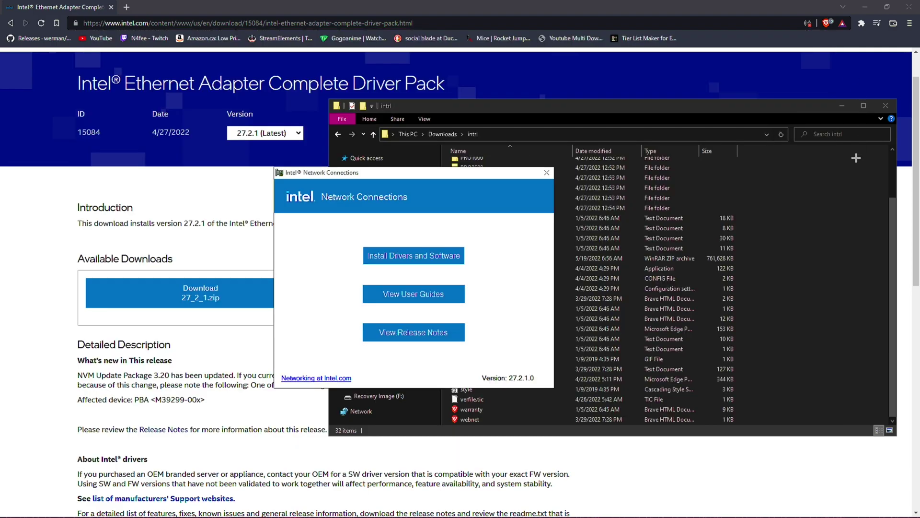
{"action": "left_click", "coordinate": [547, 173]}
{"action": "left_click", "coordinate": [443, 135]}
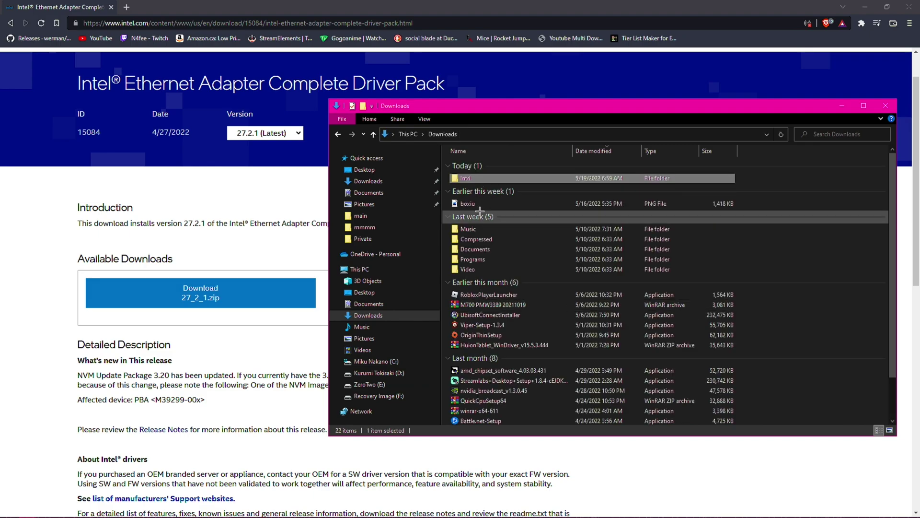